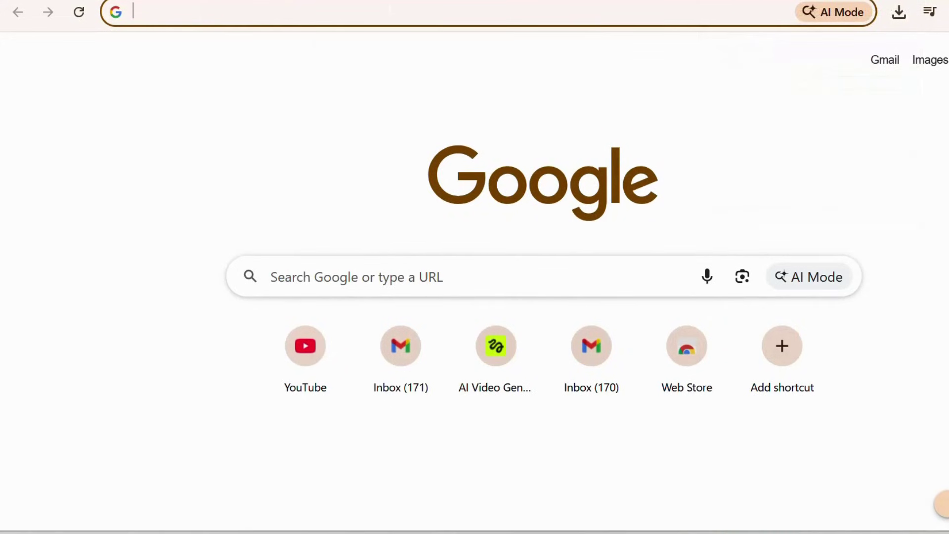
Step: Load higgsfield.ai in Chrome from the 'higg' address-bar suggestion
left_click(295, 13)
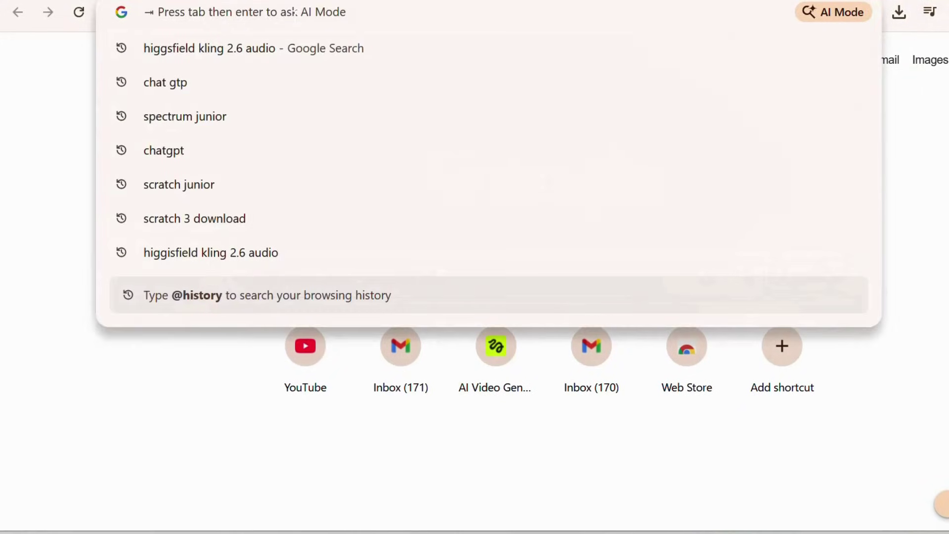
type("higgsfield.ai")
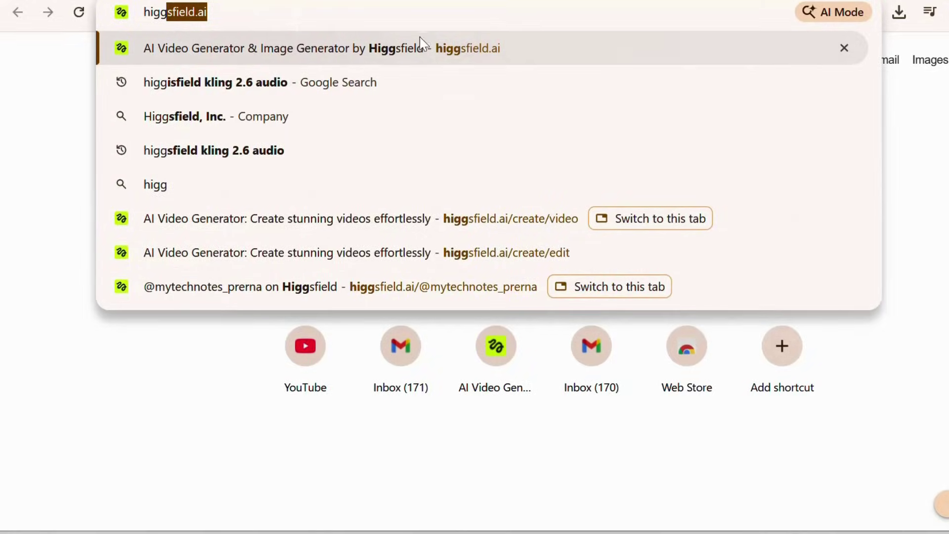
left_click(418, 54)
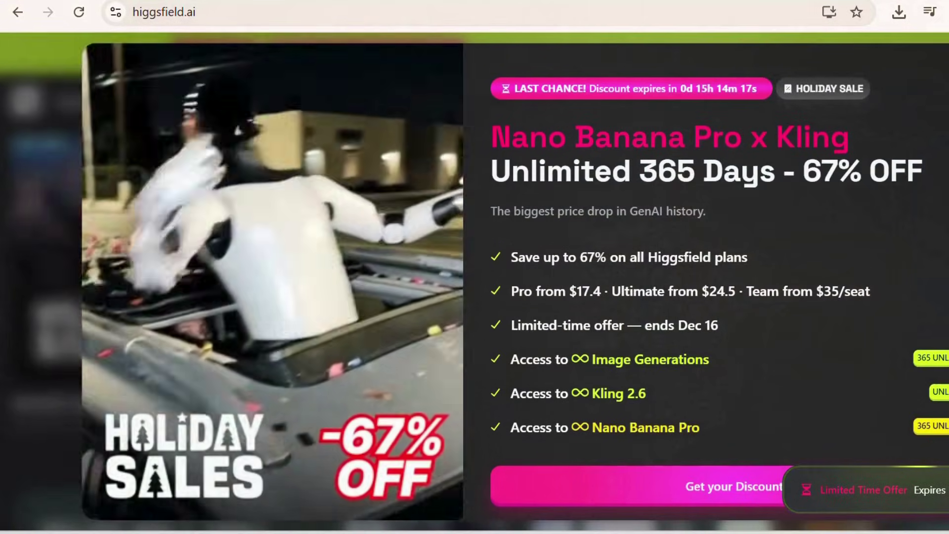
Step: Dismiss the holiday sale pop-up and open Create Video with the Kling 2.6 model
left_click(806, 37)
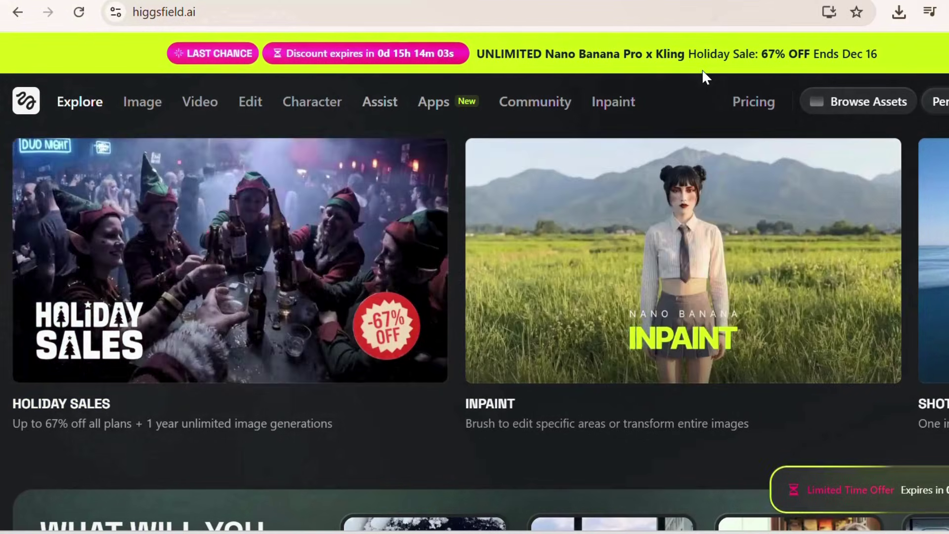
mouse_move(193, 105)
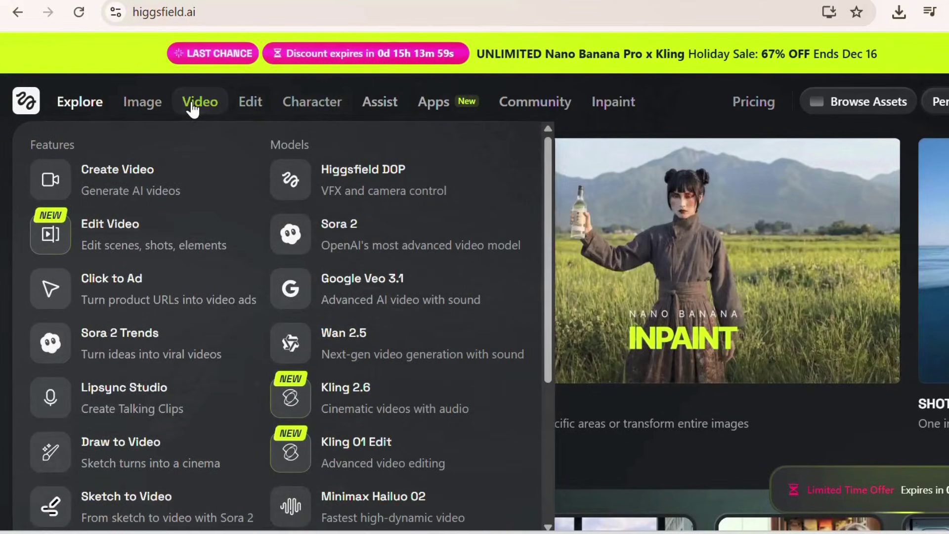
left_click(193, 104)
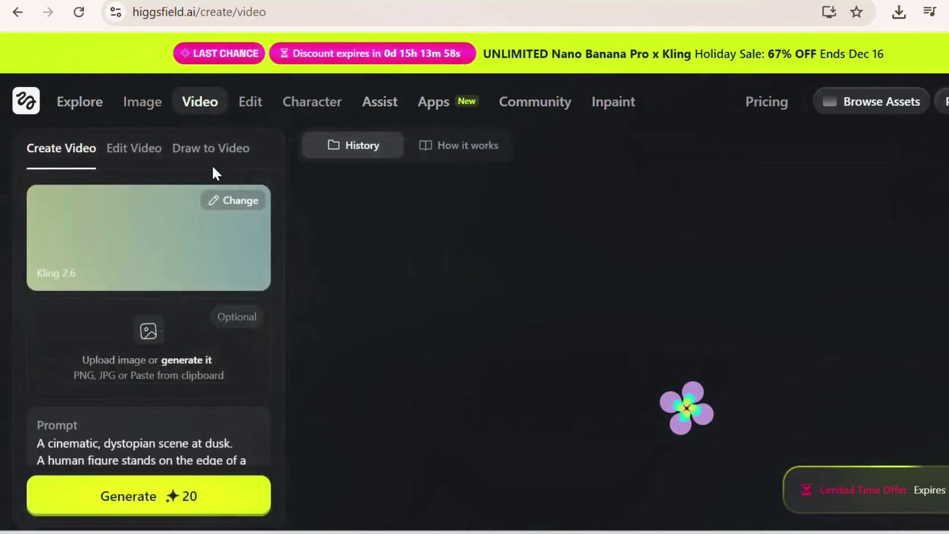
mouse_move(197, 130)
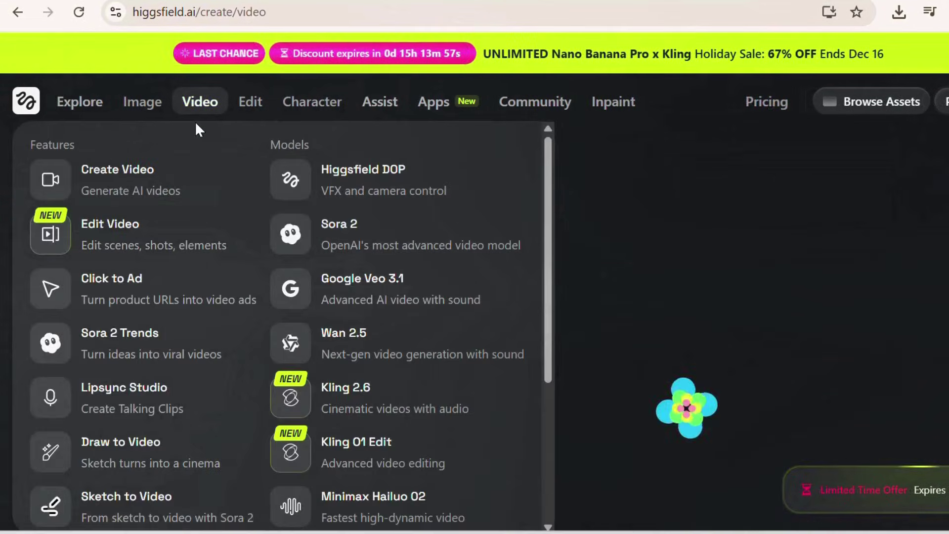
left_click(366, 396)
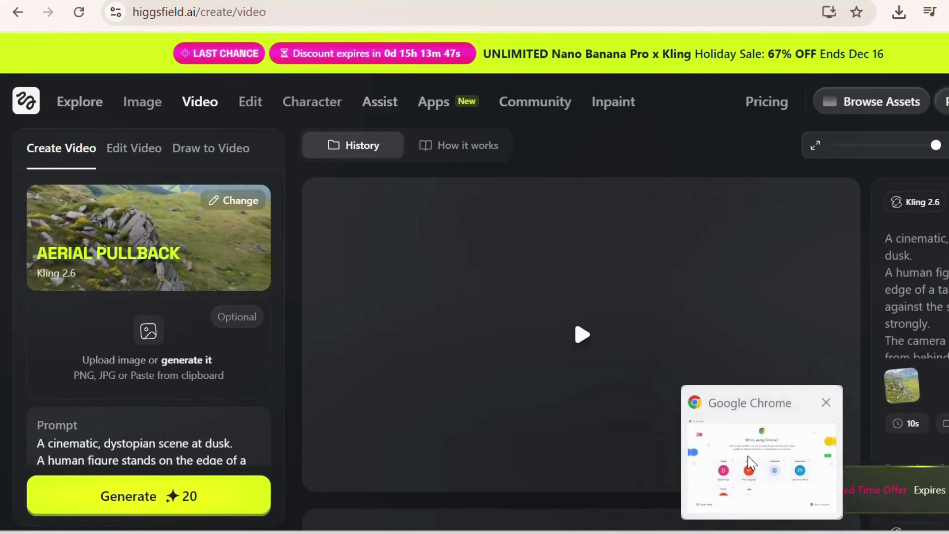
Step: Select the full 1,339-character drone-attack prompt in Notepad, then return to Higgsfield
left_click(734, 531)
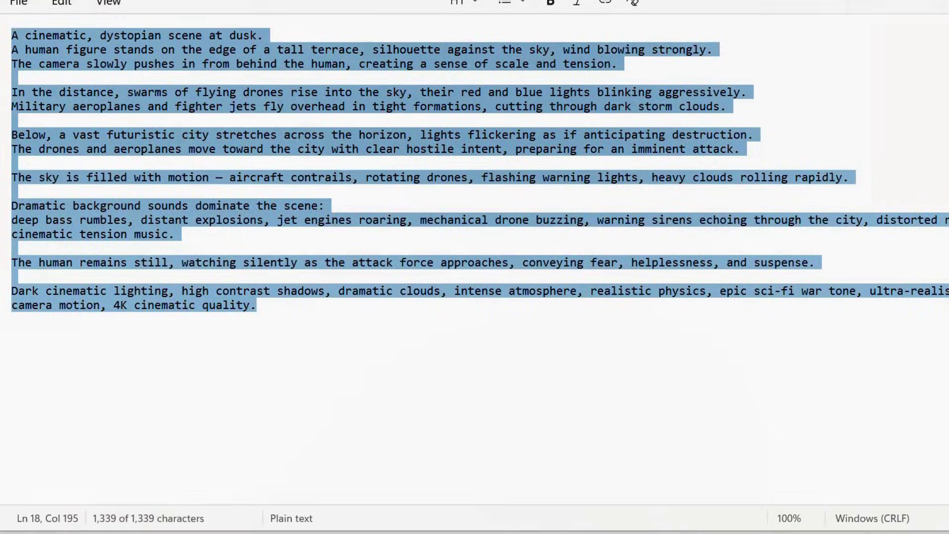
left_click(159, 119)
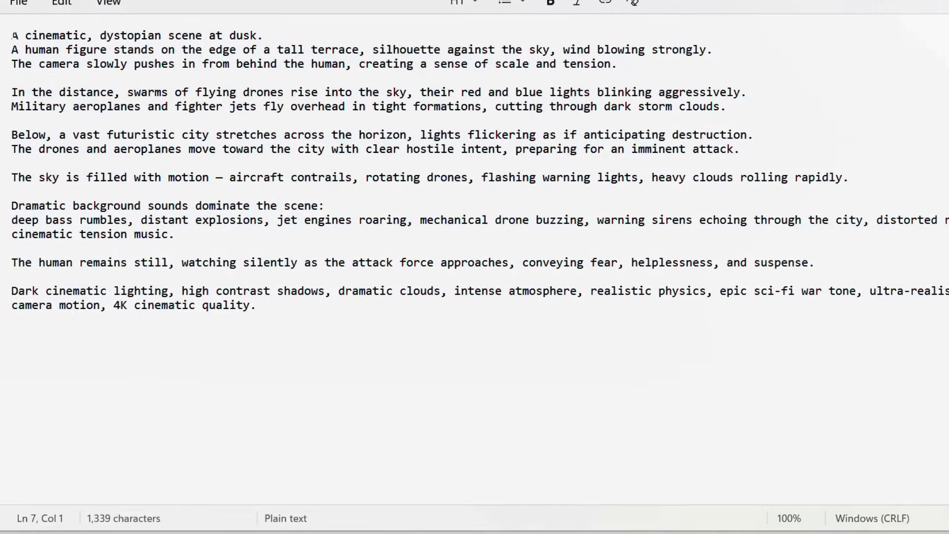
left_click_drag(14, 34, 267, 309)
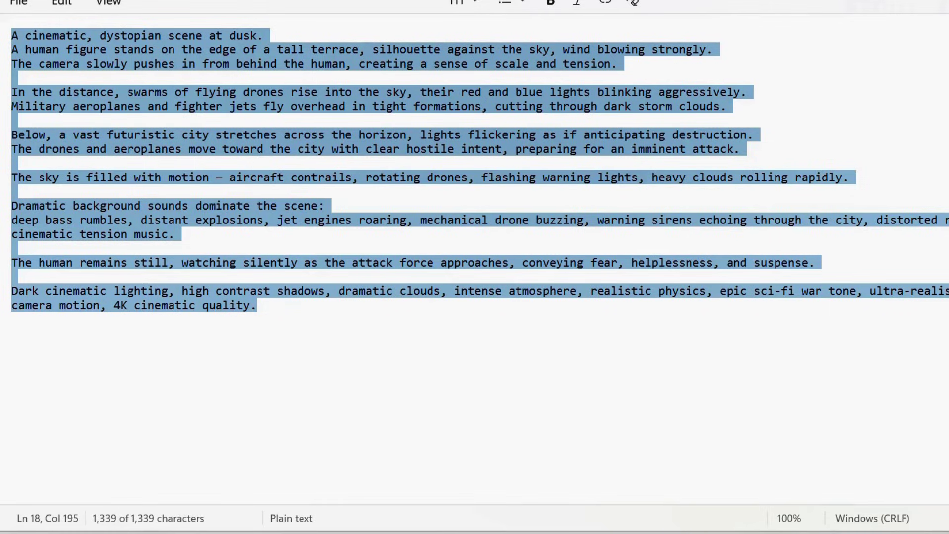
mouse_move(705, 532)
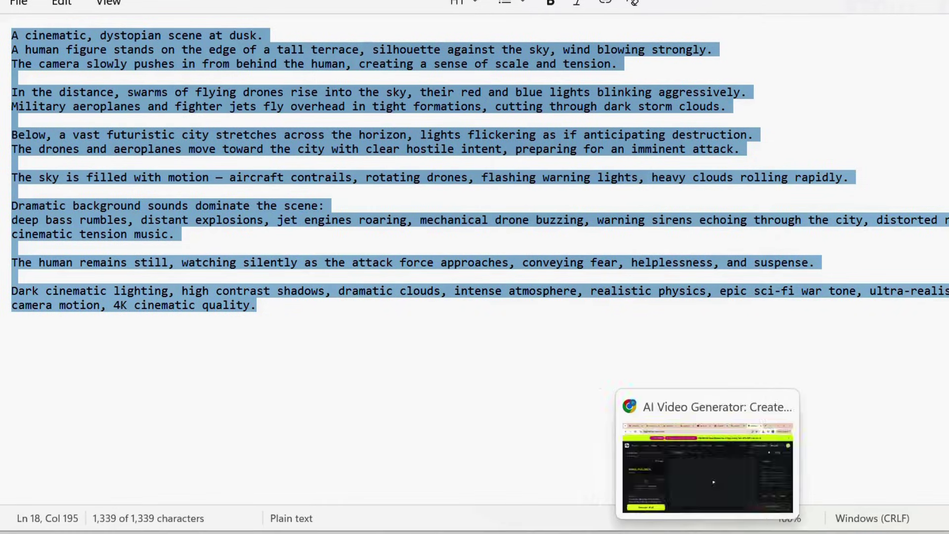
left_click(706, 460)
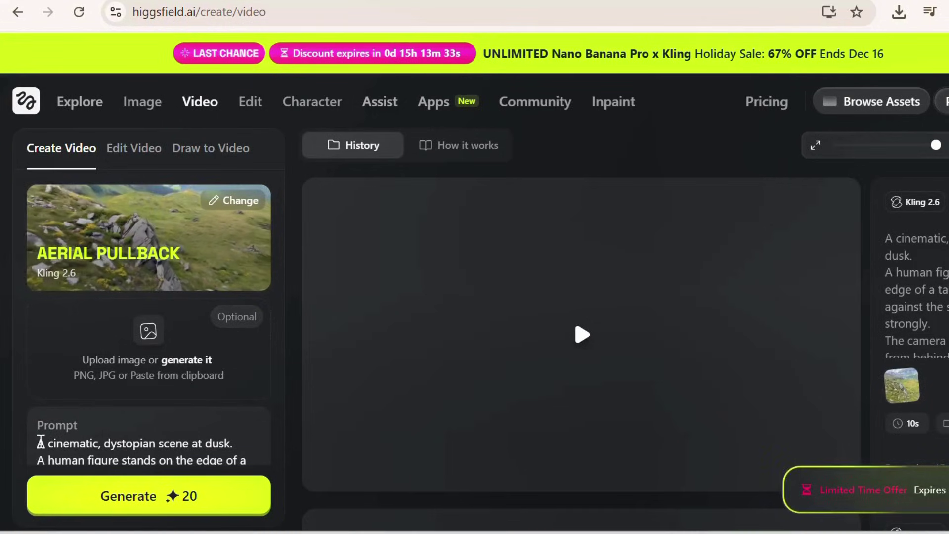
Step: Generate the drone-attack prompt as a 10s, 16:9 Kling 2.6 video with audio
left_click_drag(39, 442, 284, 359)
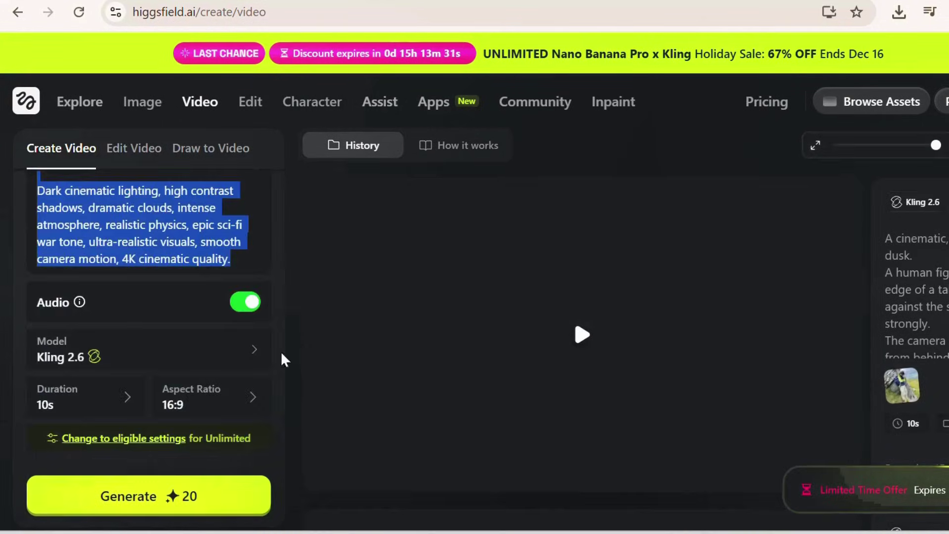
left_click(247, 258)
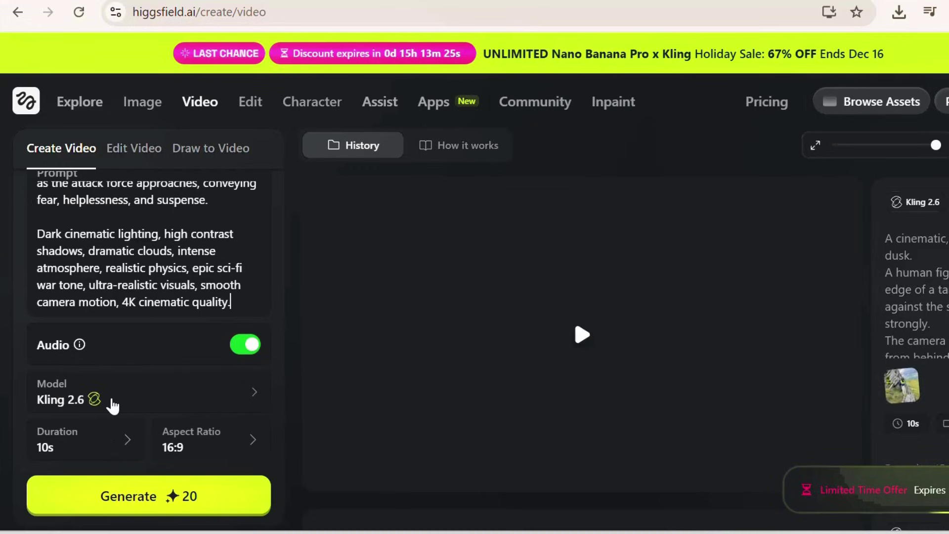
left_click(105, 450)
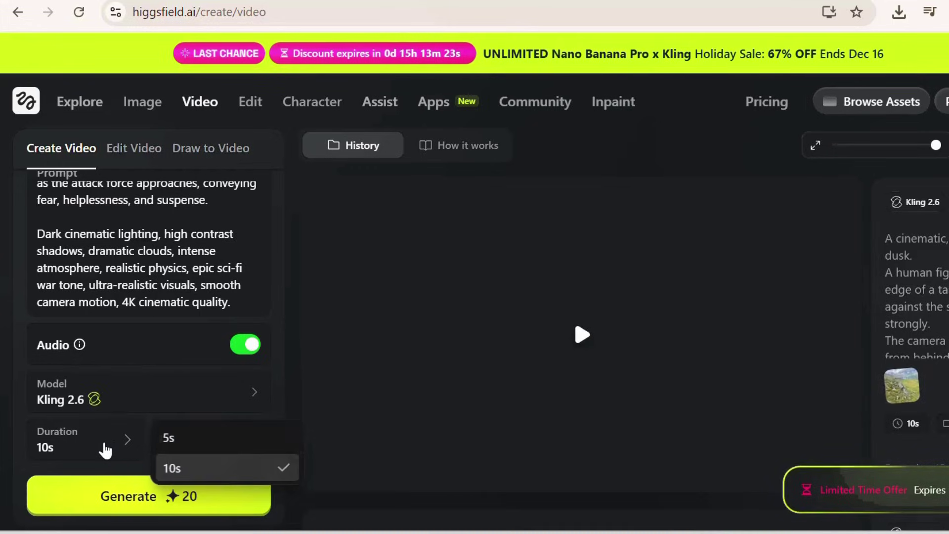
left_click(105, 449)
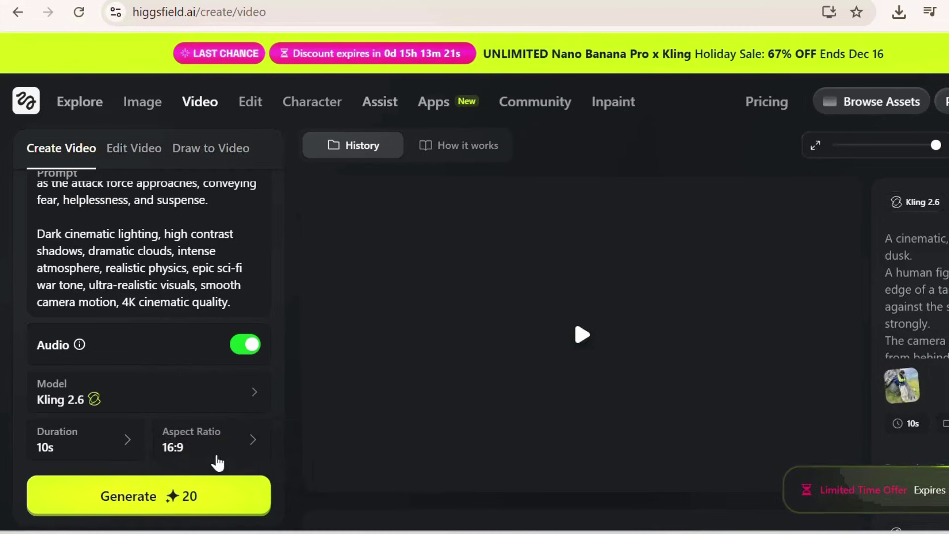
left_click(196, 500)
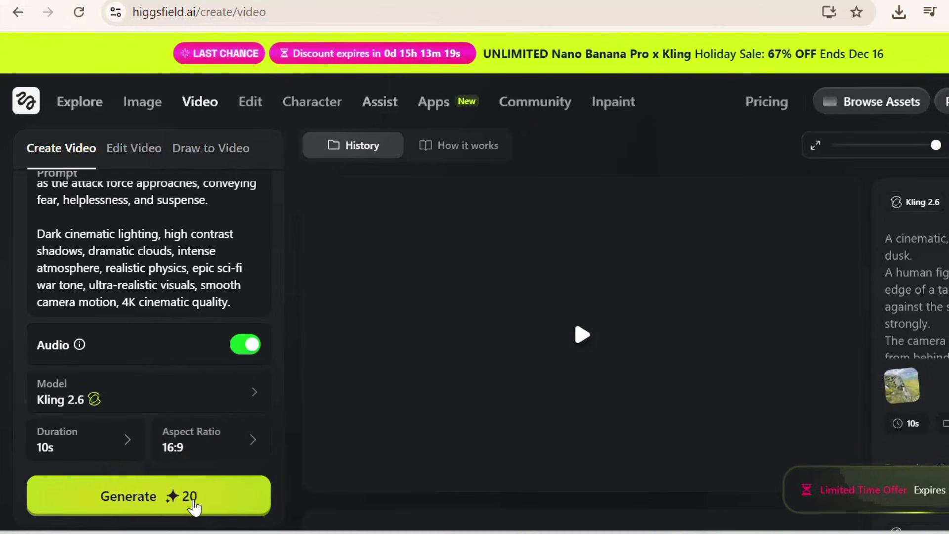
left_click(145, 508)
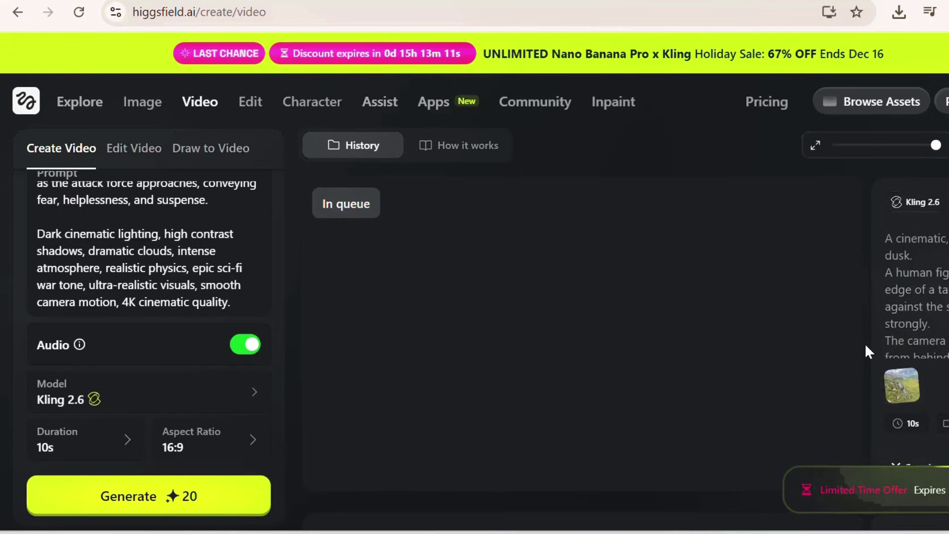
Step: Play the newly generated drone-attack video from the History feed
scroll(865, 344, "down", 3)
scroll(865, 343, "down", 4)
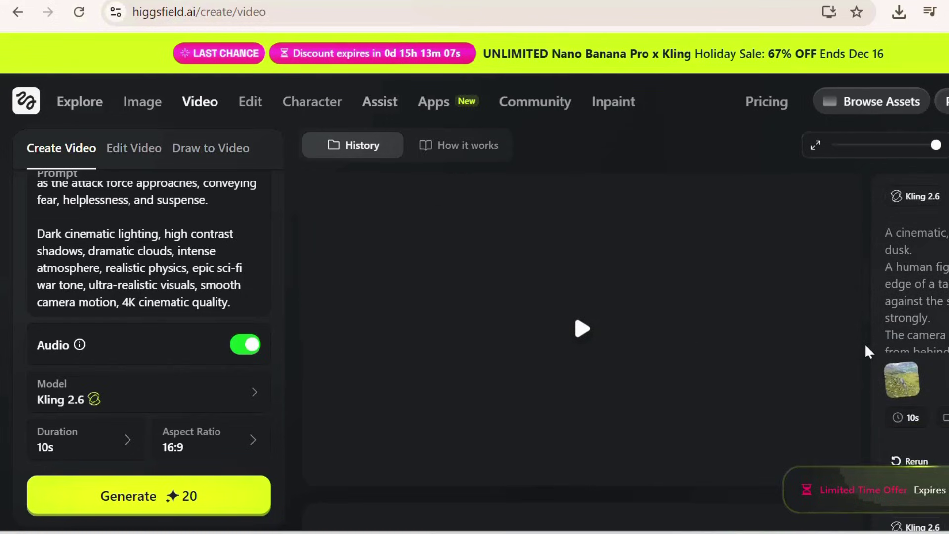
scroll(865, 343, "down", 1)
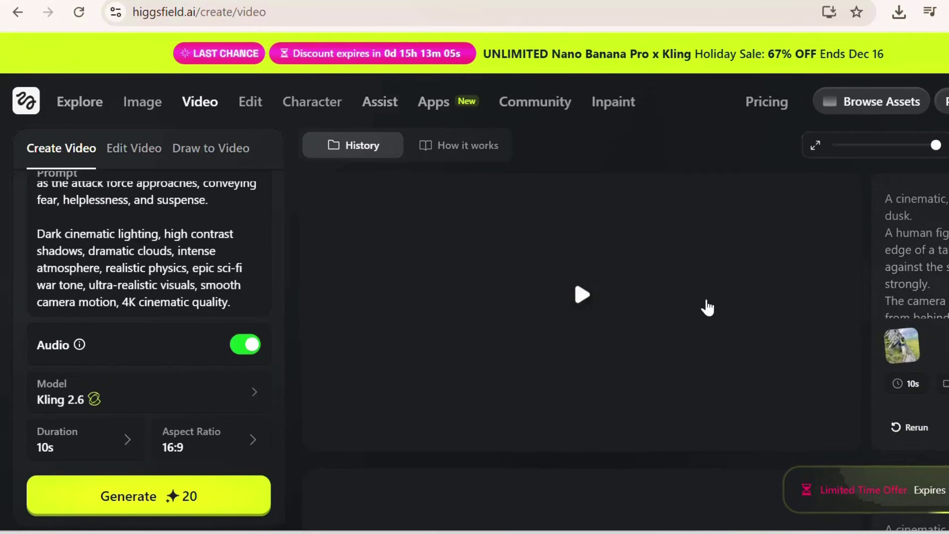
scroll(707, 307, "up", 1)
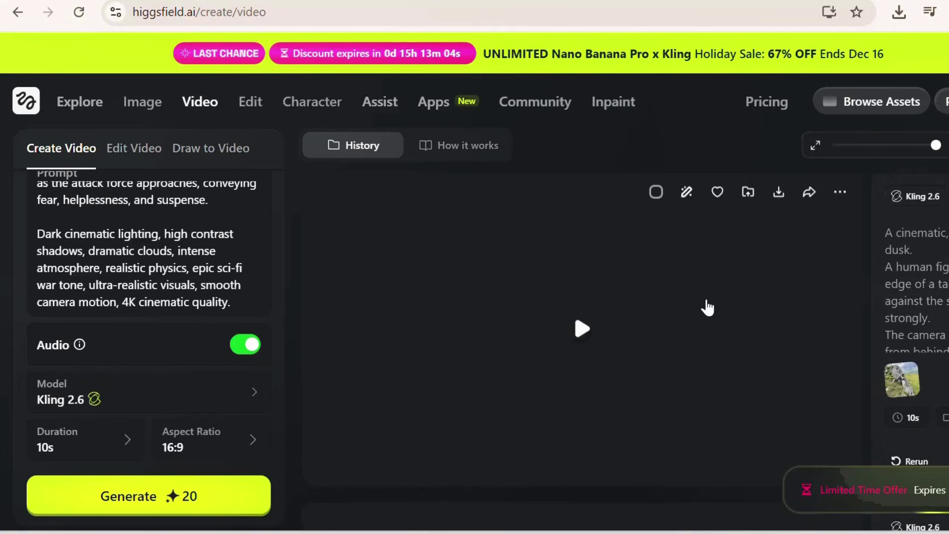
left_click(583, 331)
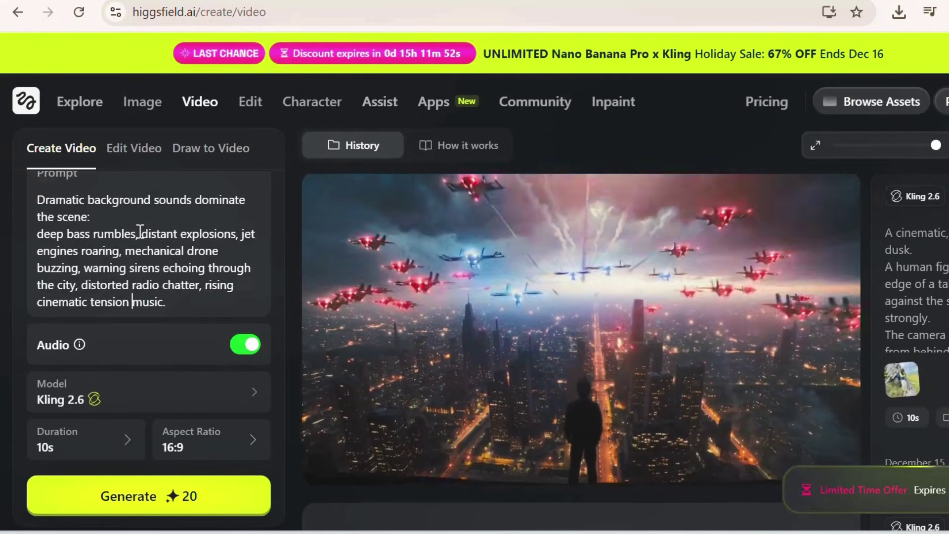
Step: Paste back the silent human figure and closing lighting/quality paragraphs in the prompt notes
type("The human remains still, watching silently as the attack force approaches, conveying fear, helplessness, and suspense.")
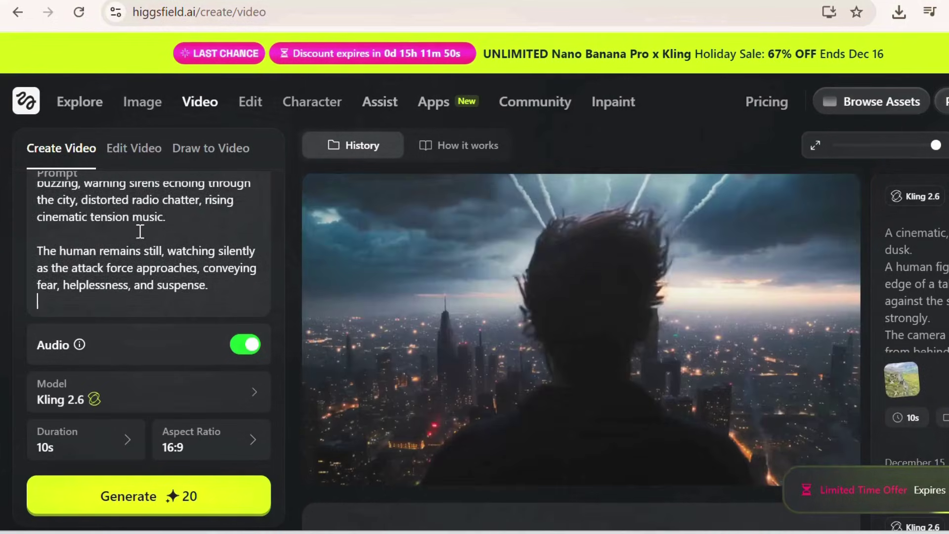
type("Dark cinematic lighting, high contrast shadows, dramatic clouds, intense atmosphere, realistic physics, epic sci-fi war tone, ultra-realistic visuals, smooth camera motion, 4K cinematic quality.")
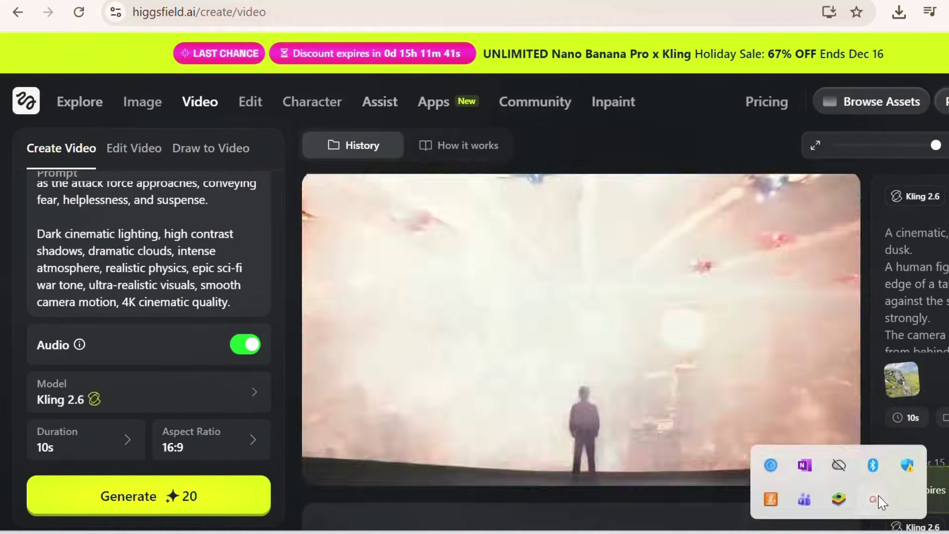
left_click(875, 497)
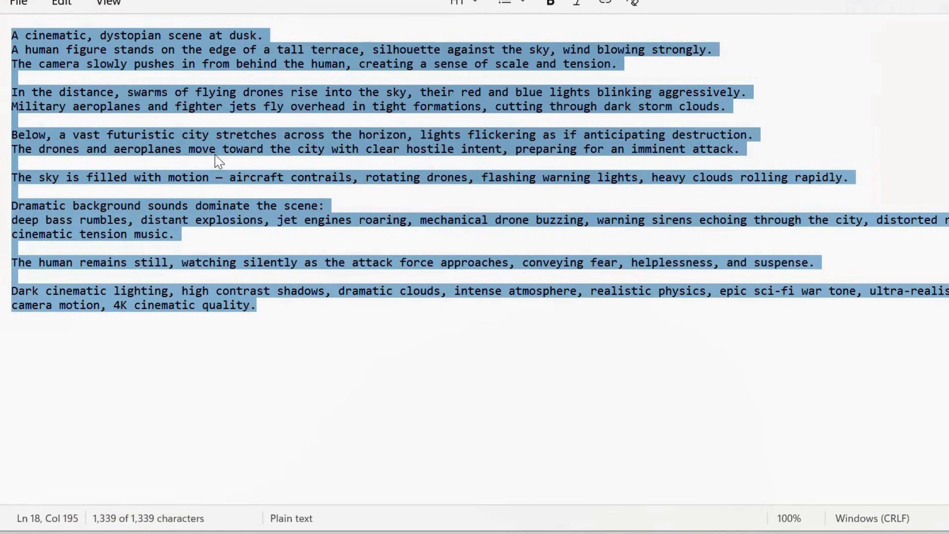
left_click(163, 115)
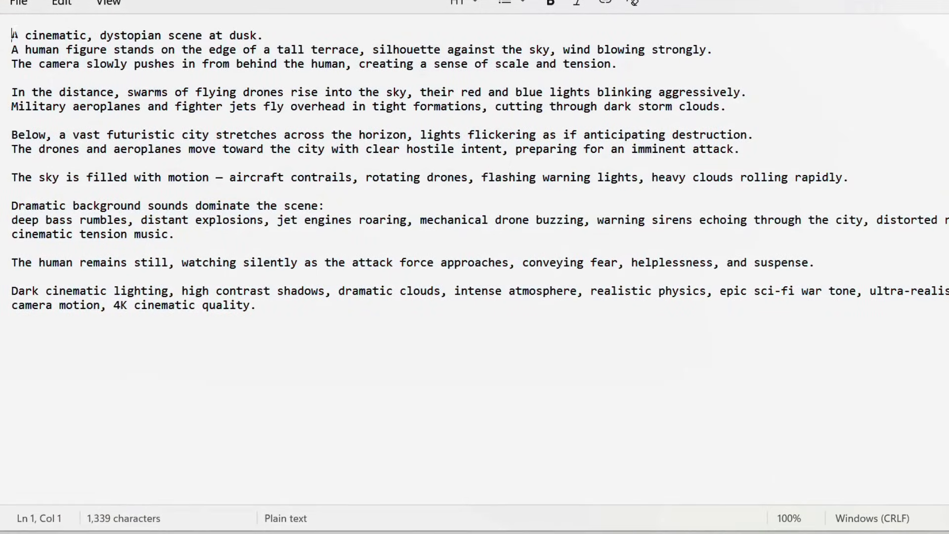
left_click_drag(12, 35, 257, 305)
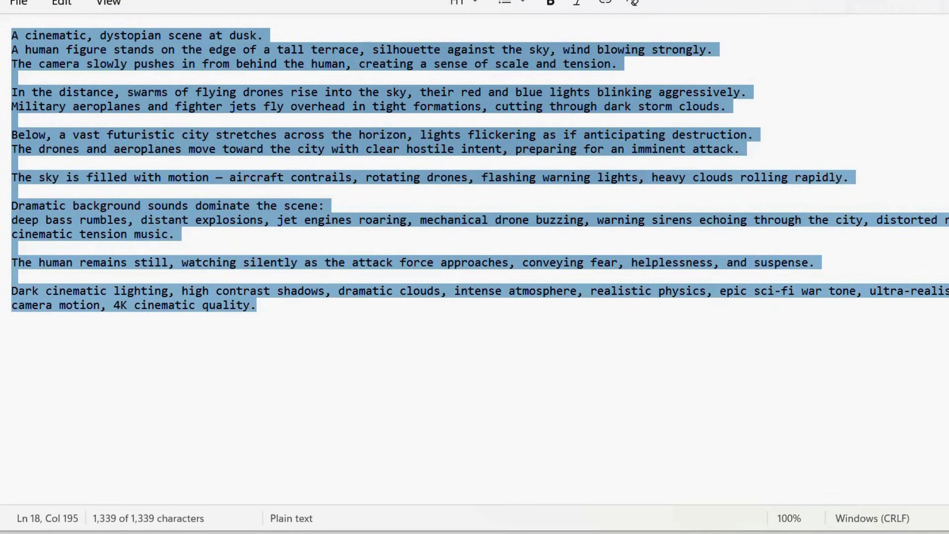
left_click(705, 460)
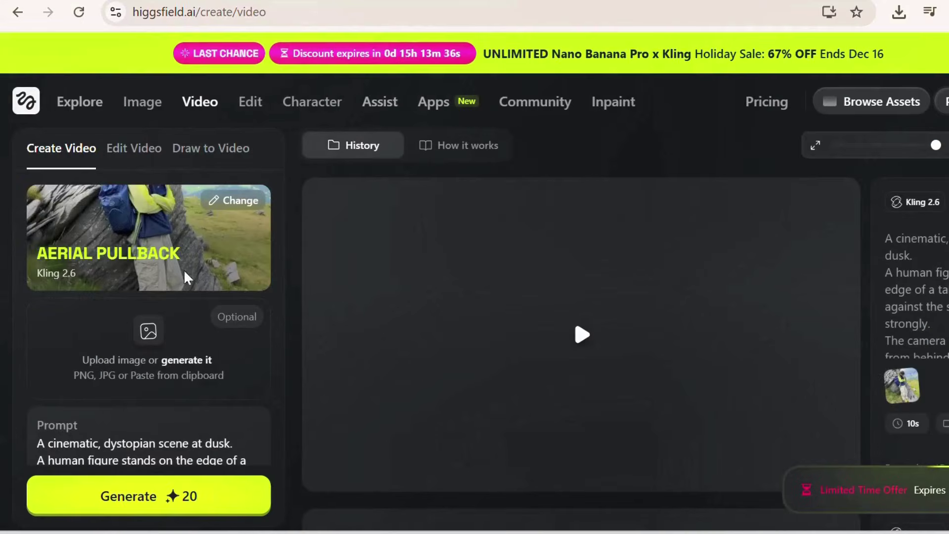
key("alt+Tab")
left_click(11, 121)
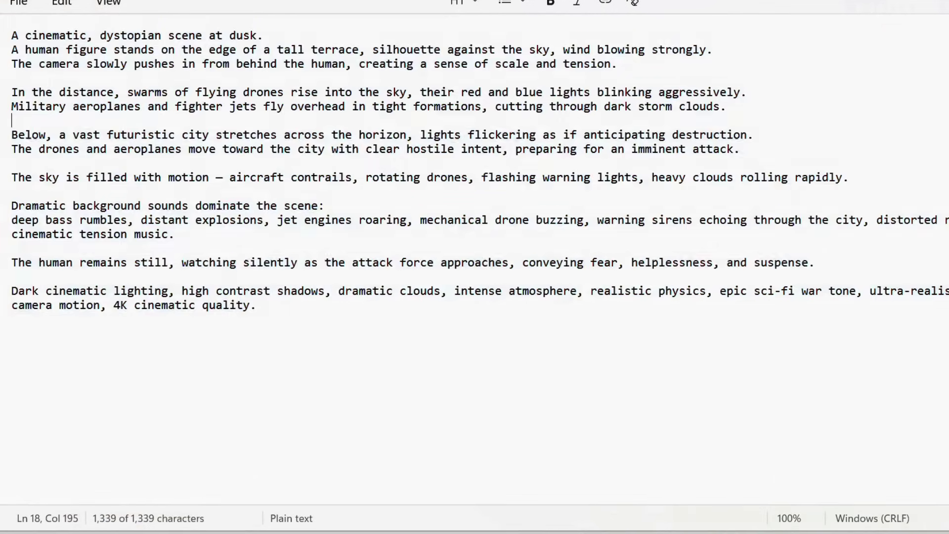
key("shift+Down")
key("shift+Down")
key("shift+Down")
key("shift+Down")
key("shift+Down")
key("shift+Down")
key("shift+Down")
key("shift+Down")
key("shift+Down")
key("shift+Down")
key("shift+Down")
key("shift+Down")
key("shift+Down")
key("shift+Down")
key("shift+Down")
key("shift+Down")
key("shift+Down")
key("shift+Down")
key("shift+Down")
key("shift+Down")
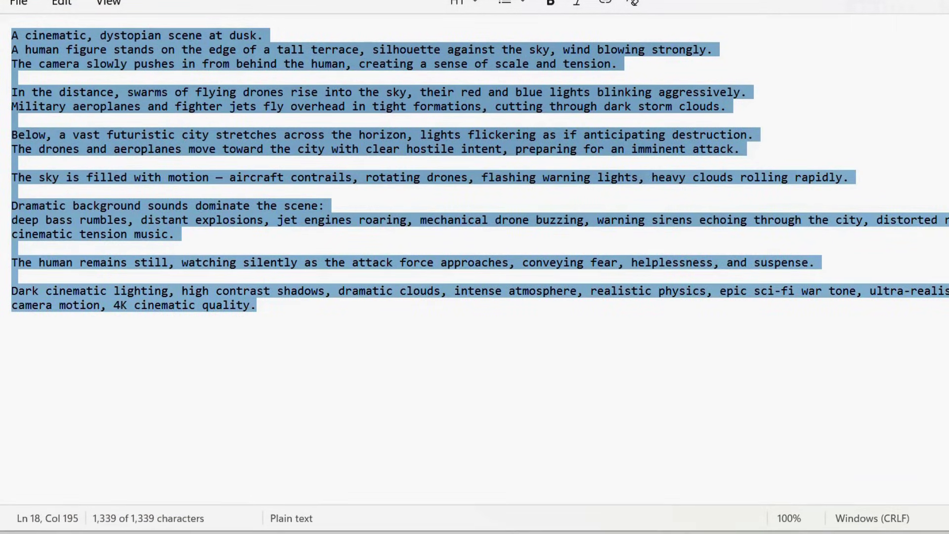
mouse_move(679, 533)
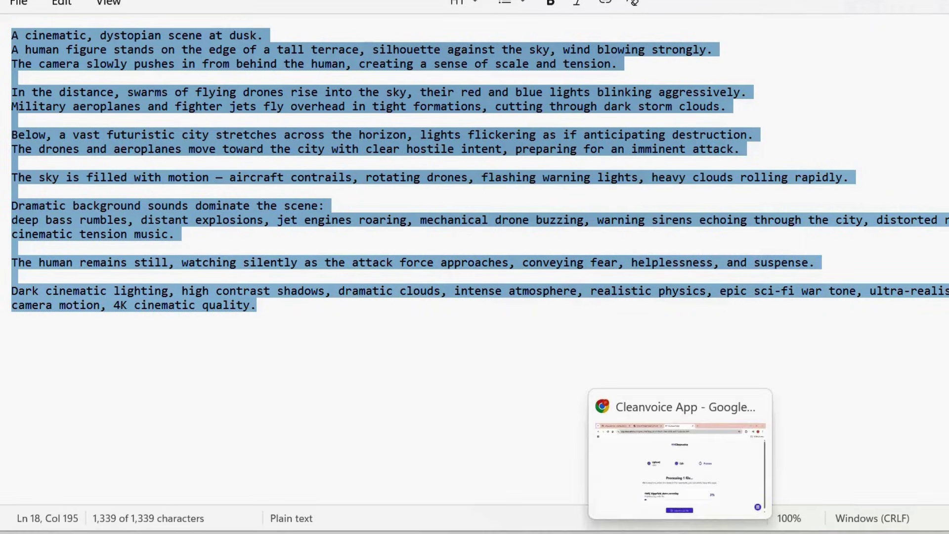
left_click(680, 460)
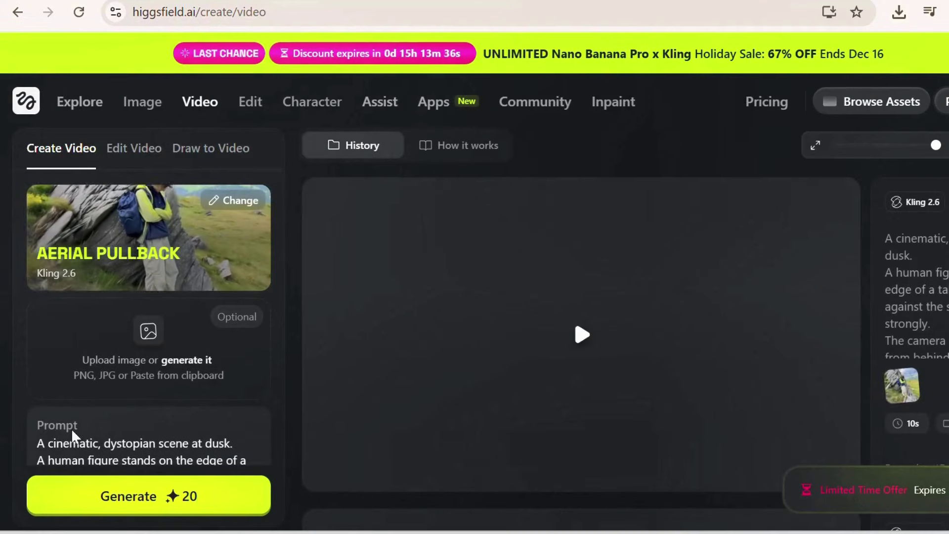
scroll(140, 231, "down", 5)
scroll(140, 231, "up", 2)
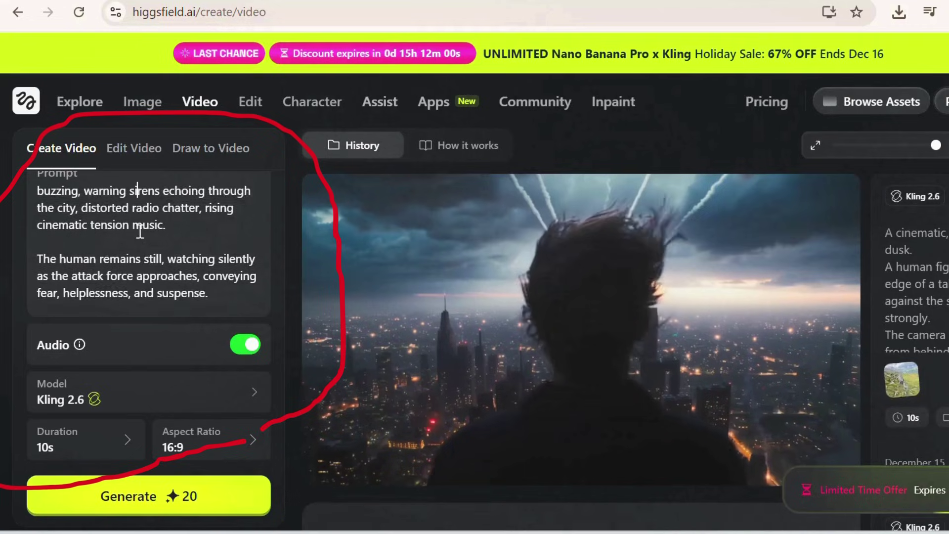
scroll(141, 231, "up", 1)
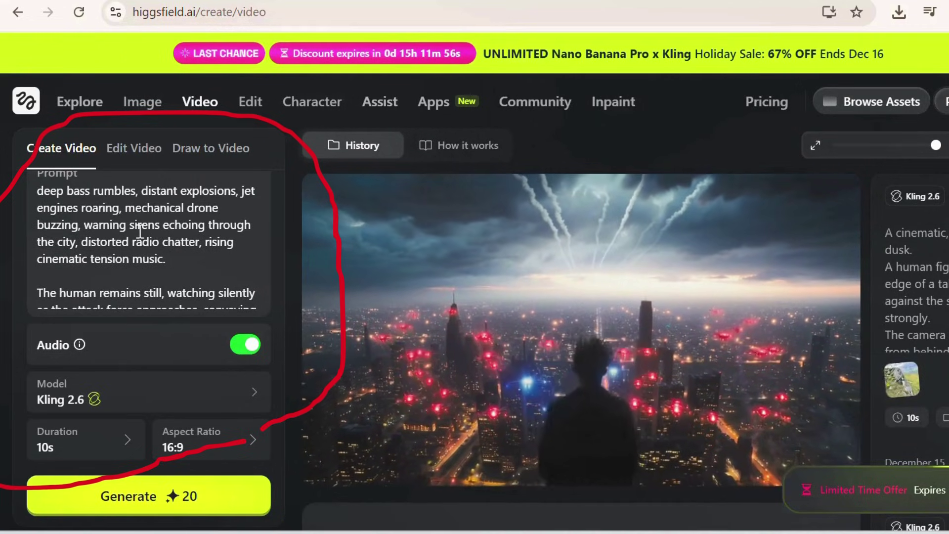
scroll(140, 232, "up", 4)
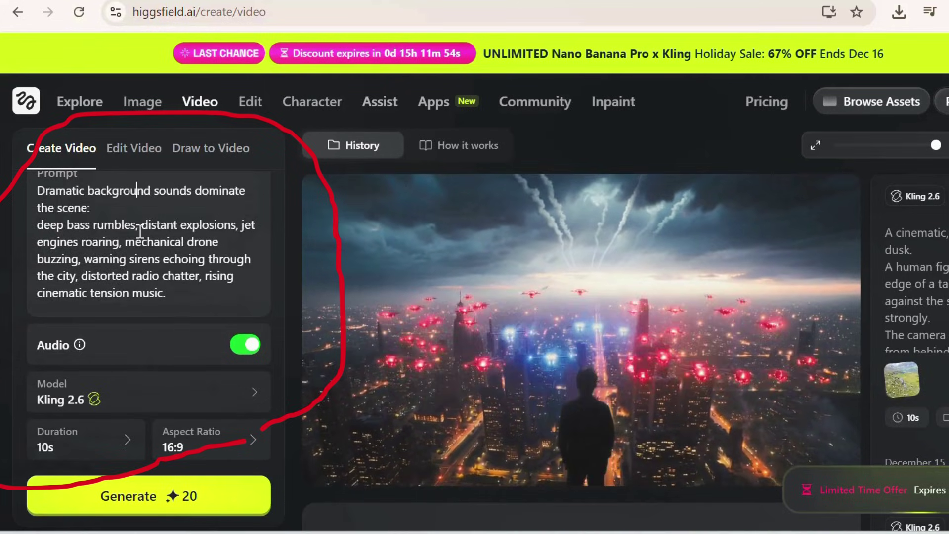
scroll(140, 231, "down", 8)
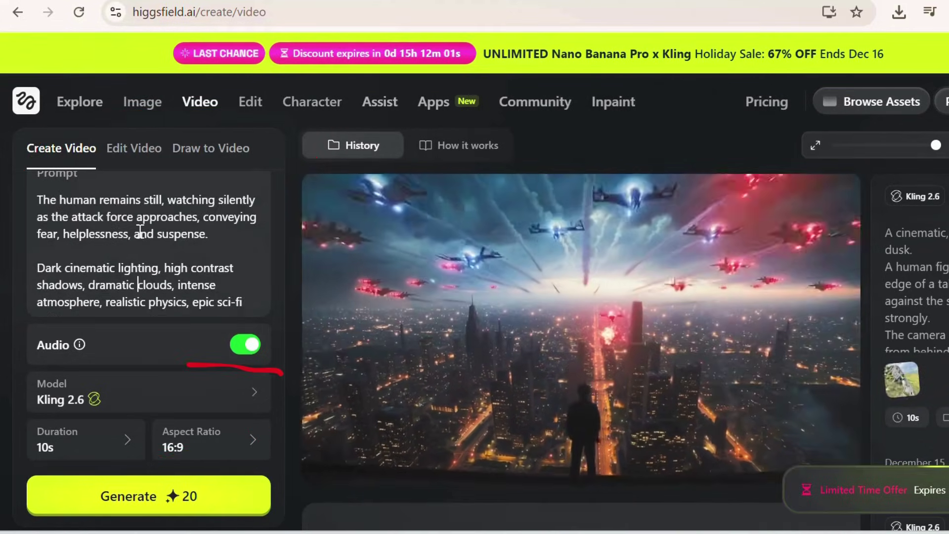
scroll(140, 232, "up", 3)
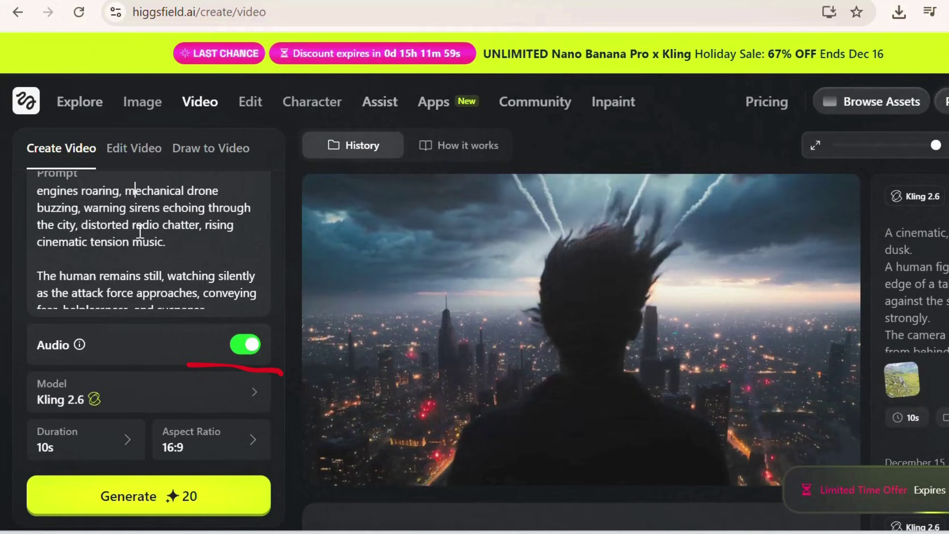
scroll(141, 231, "up", 1)
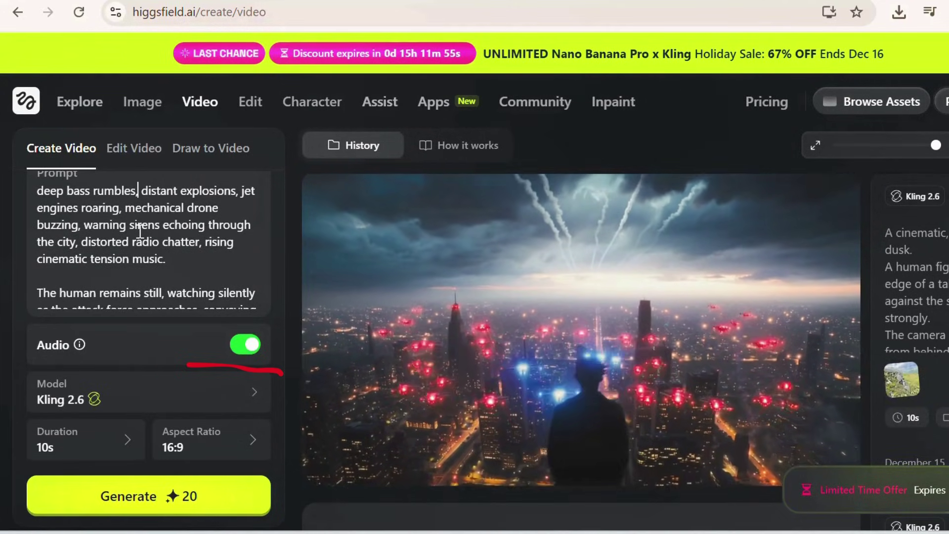
scroll(140, 231, "up", 4)
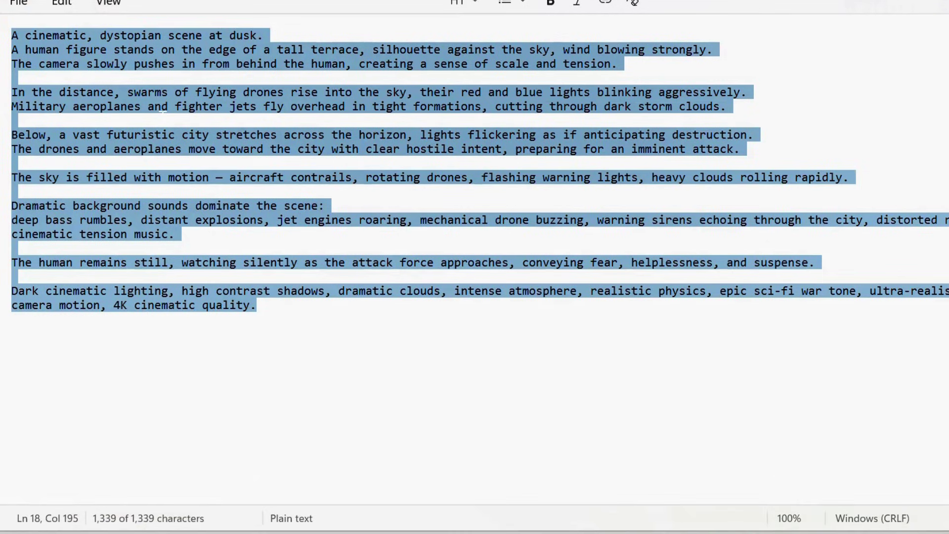
left_click(162, 119)
key("shift+Down")
key("shift+Down")
key("shift+Down")
key("shift+Down")
key("shift+Down")
key("shift+Down")
key("shift+Down")
key("shift+Down")
key("shift+Down")
key("shift+Down")
key("shift+Down")
key("shift+Down")
key("shift+Down")
key("shift+Down")
key("shift+Down")
key("shift+Down")
key("shift+Down")
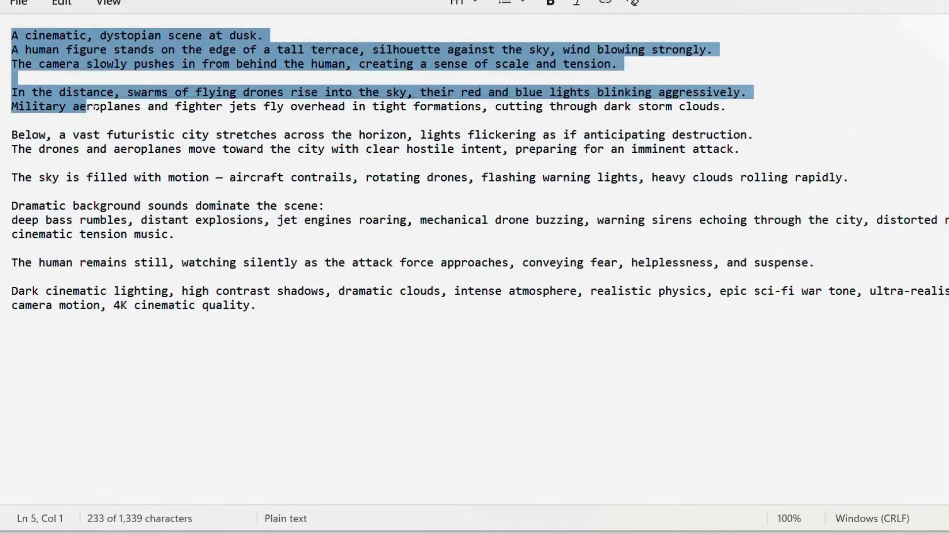
key("shift+End")
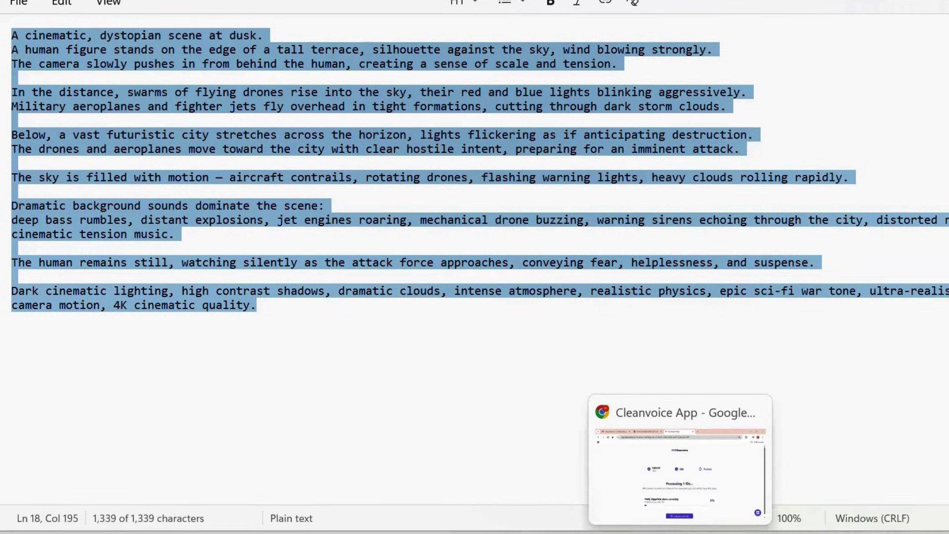
Step: Return to the Higgsfield video page and scroll through the old drone-attack prompt
left_click(707, 467)
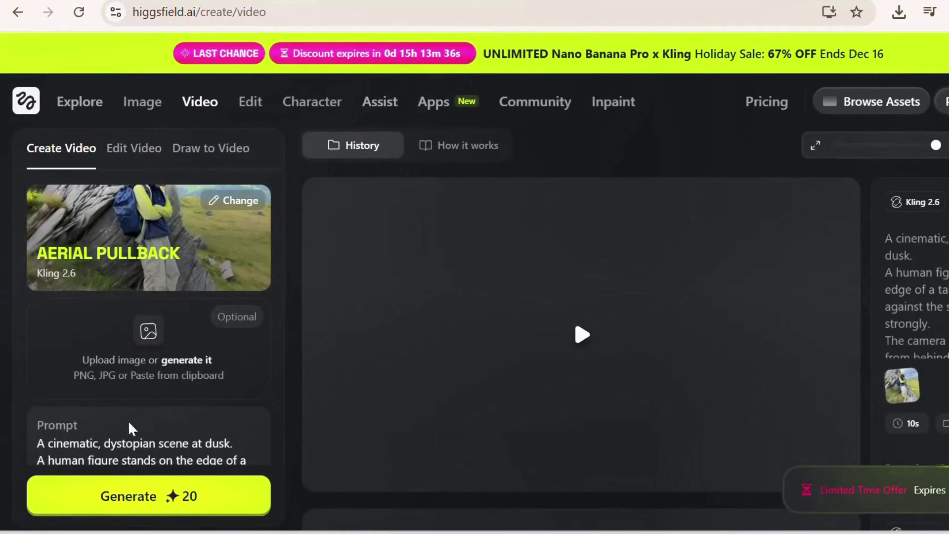
scroll(131, 441, "down", 5)
scroll(140, 232, "up", 2)
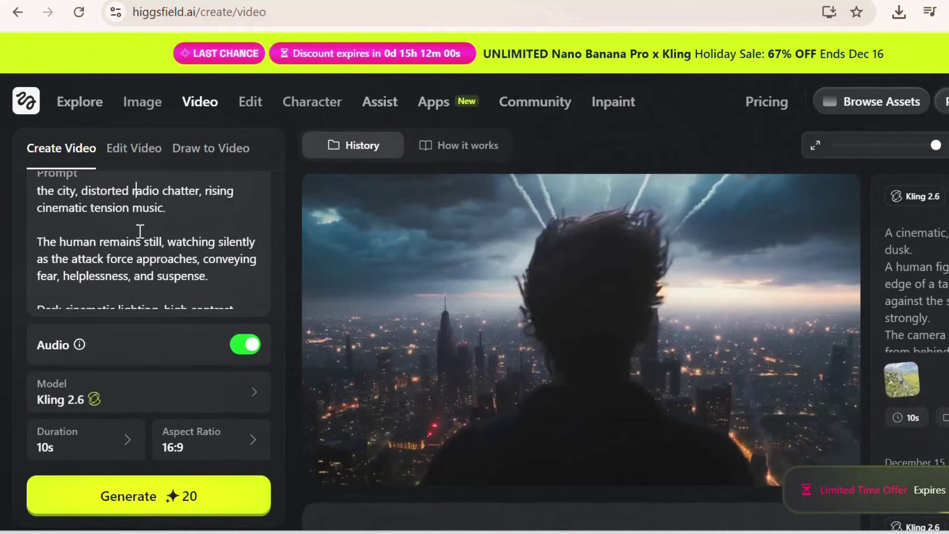
scroll(140, 231, "up", 1)
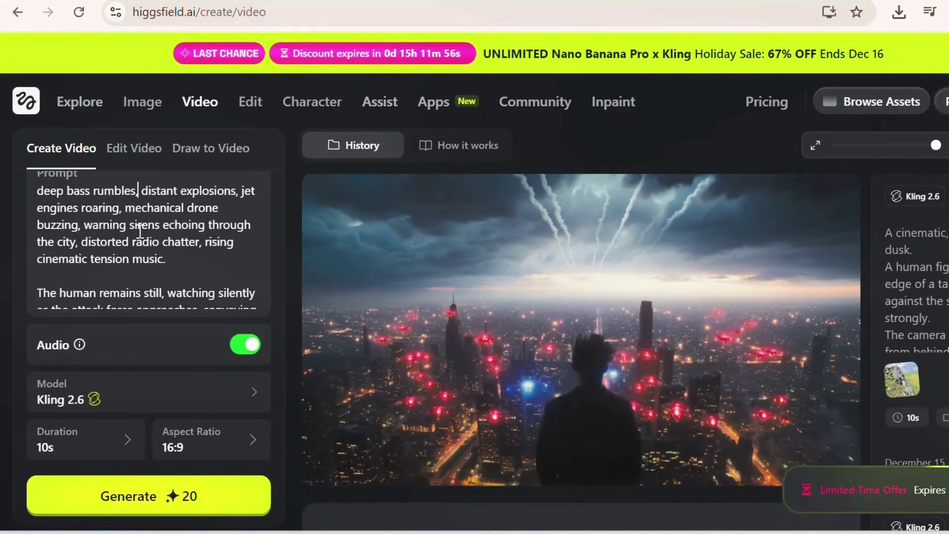
scroll(140, 231, "up", 4)
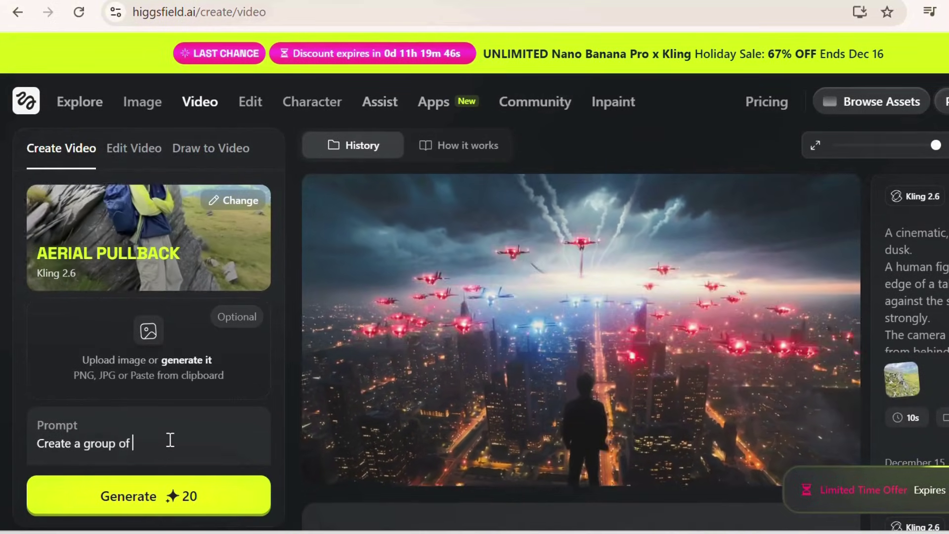
Step: Type 'a group of youngsters playing musical instruments and singling' after 'Create' in the prompt
type("ung")
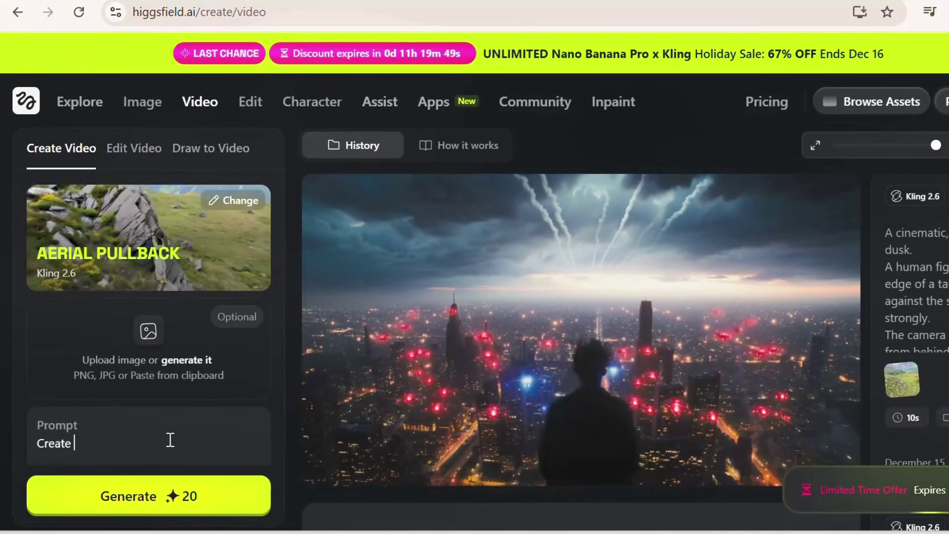
type("a group")
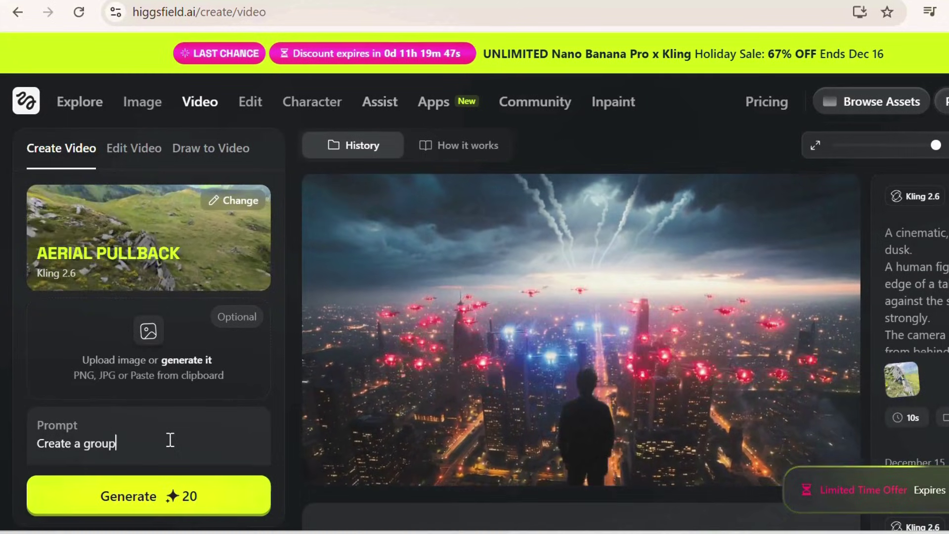
type(" of youngster")
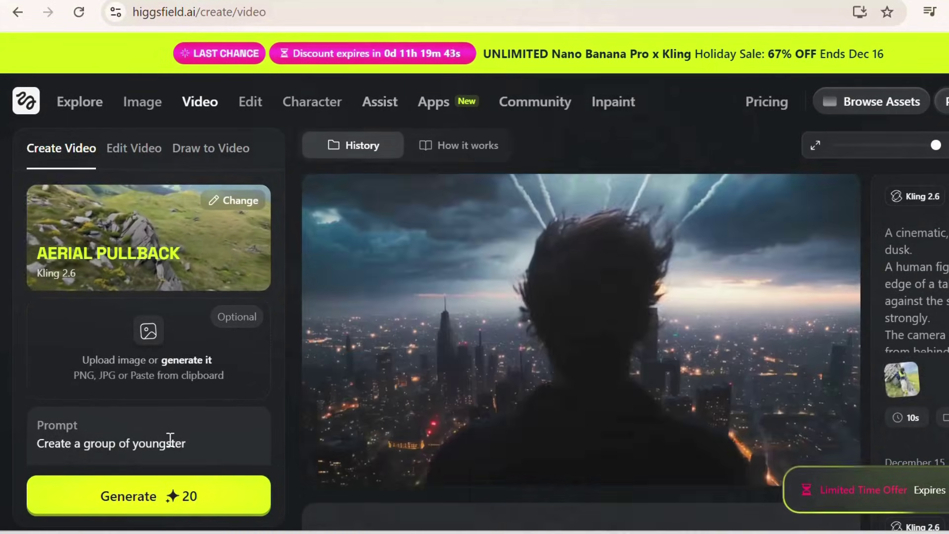
type("s playi")
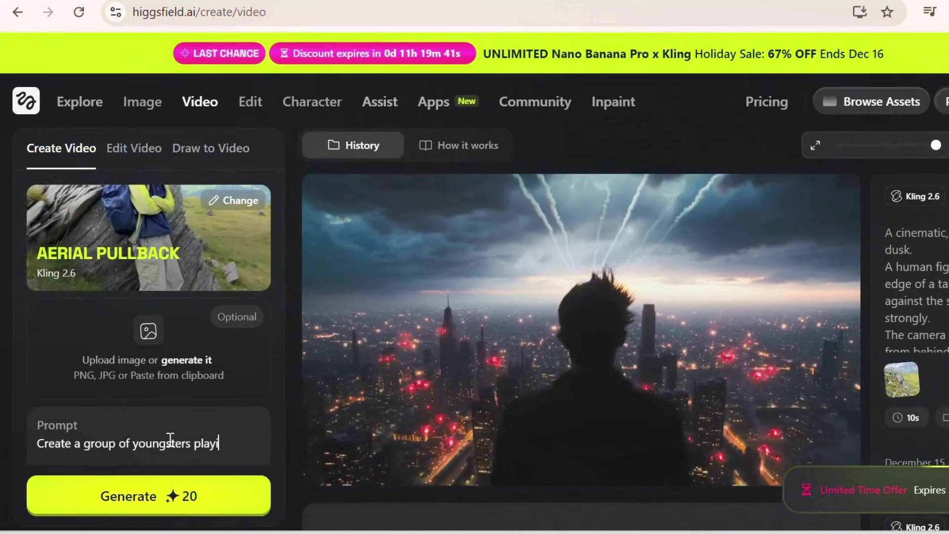
type("ng m")
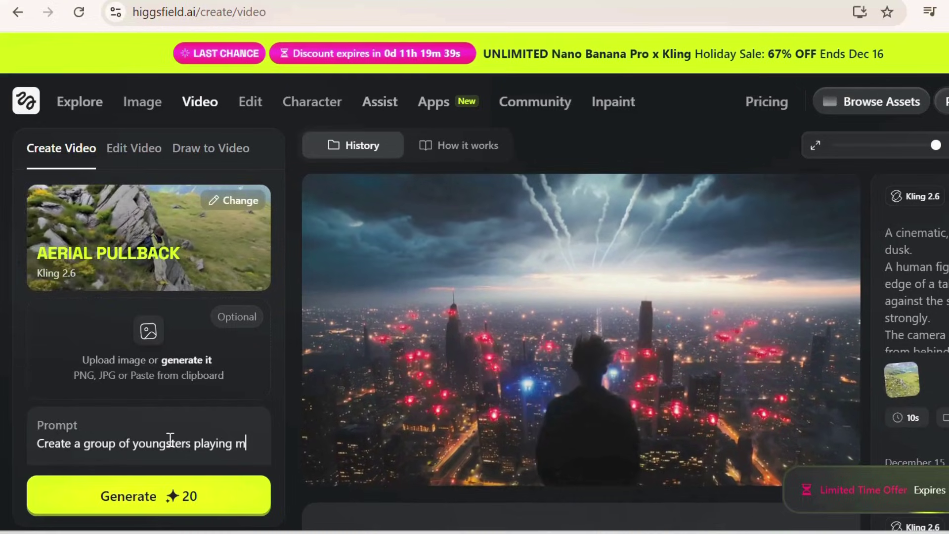
type("usical instruments")
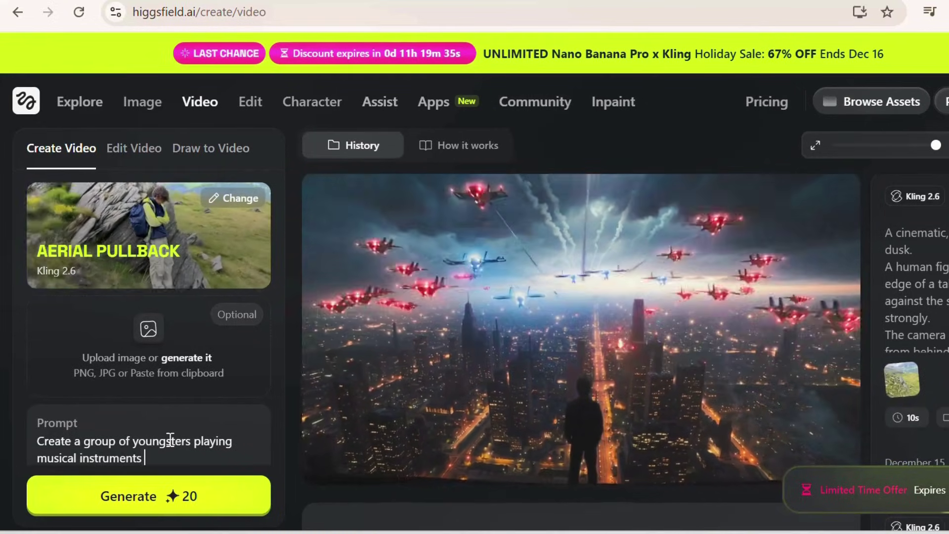
type(" and singling")
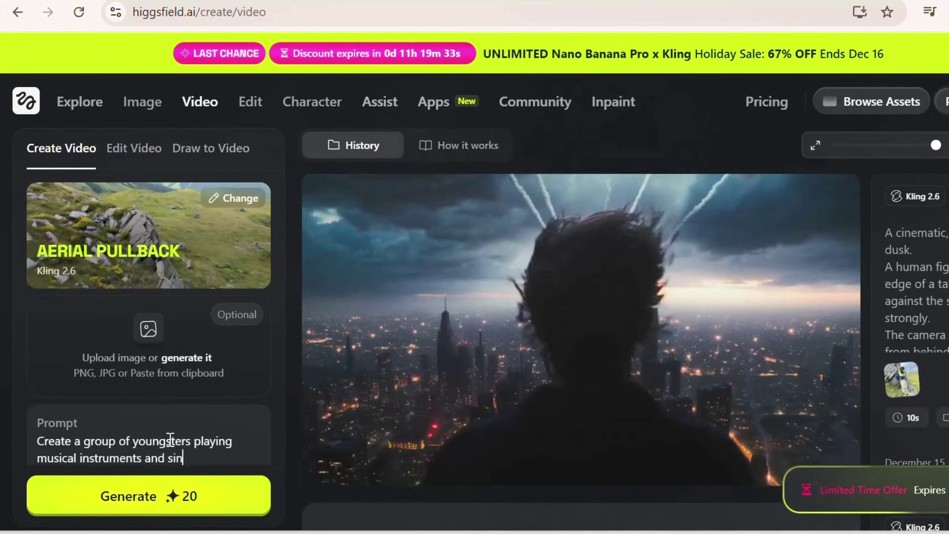